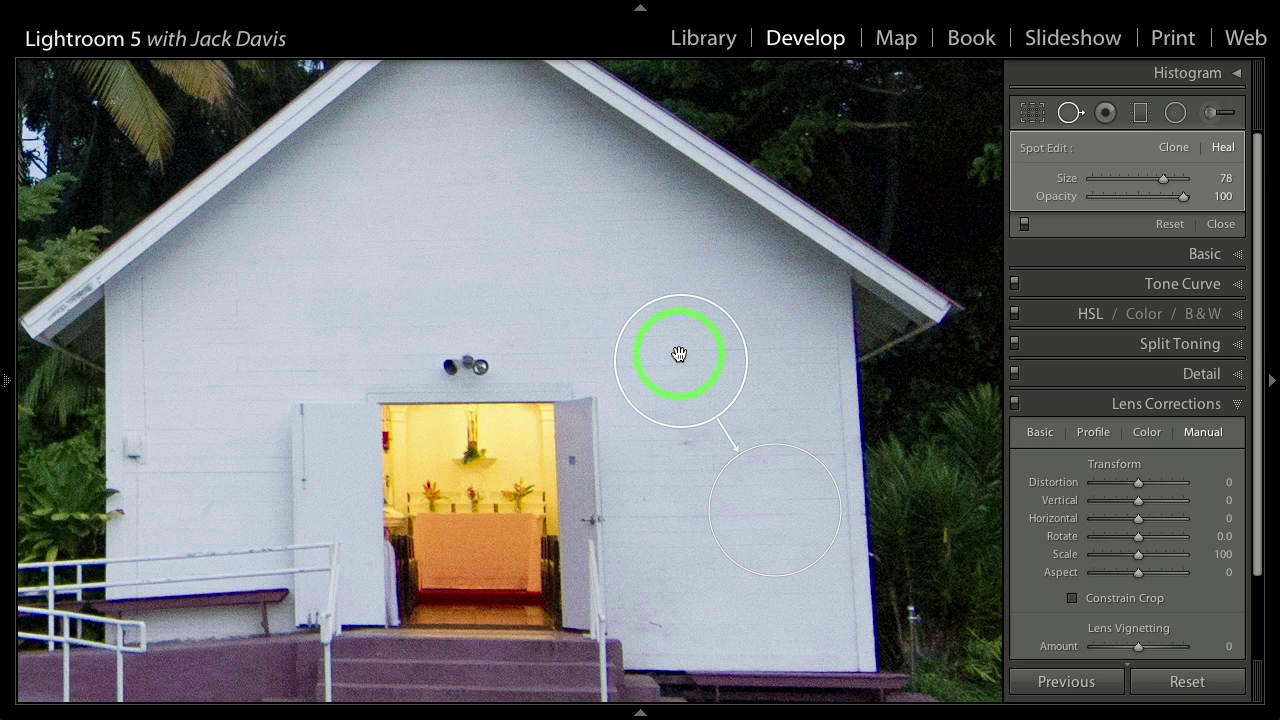
- Try the wall heal's source on the roof, undo it, and pan to the riding mower
drag(679, 355, 781, 207)
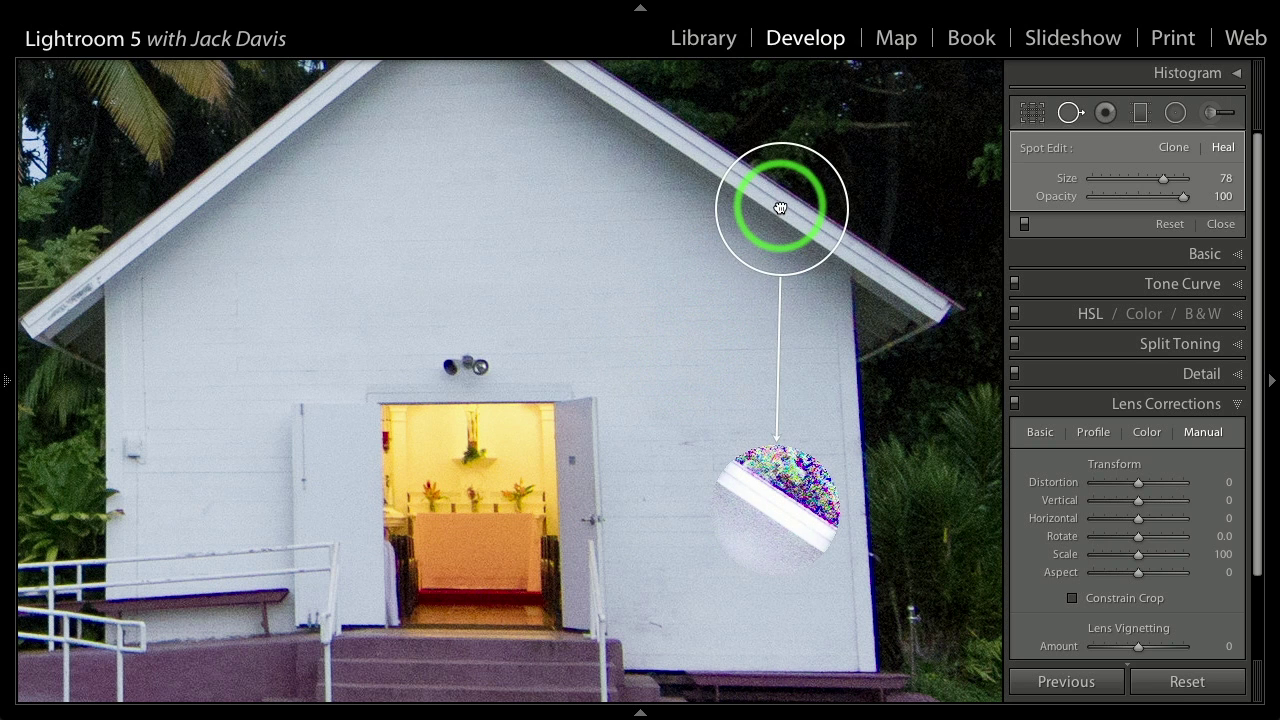
key(super+z)
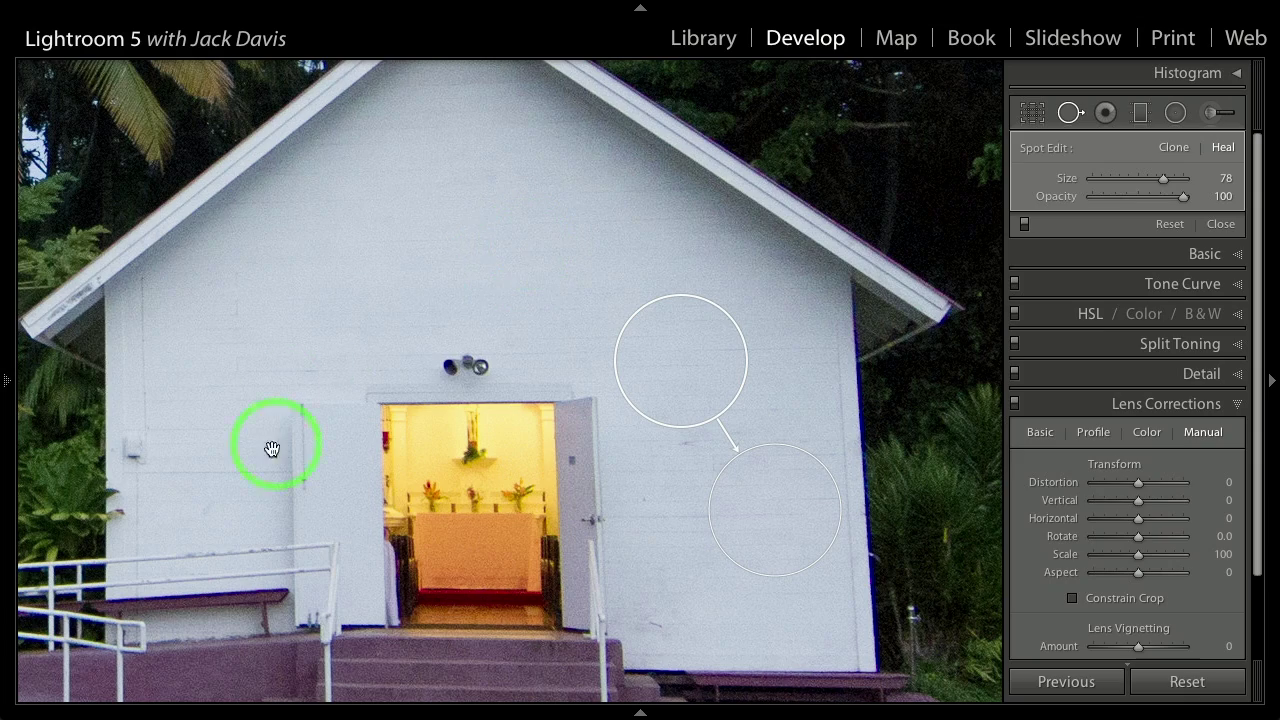
drag(271, 443, 820, 237)
drag(410, 558, 1043, 371)
scroll(580, 491, up, 3)
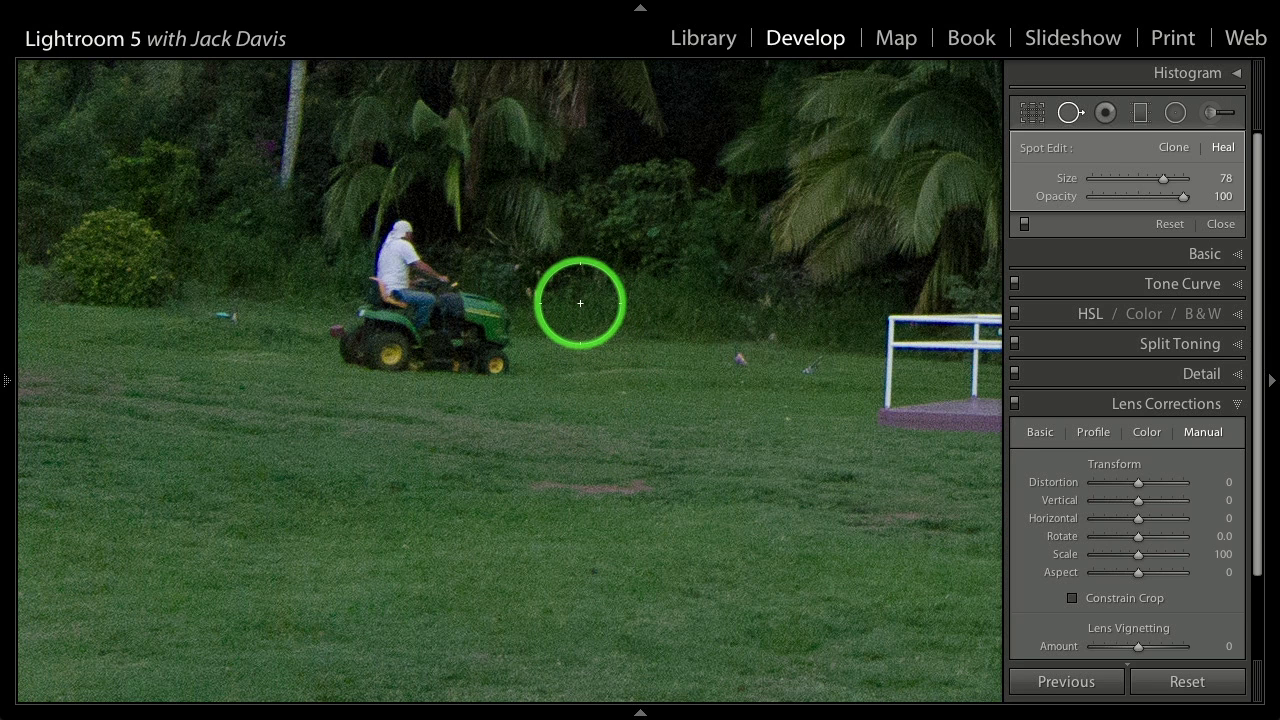
- Paint a heal stroke over the riding mower and its rider
click(401, 227)
drag(401, 227, 445, 285)
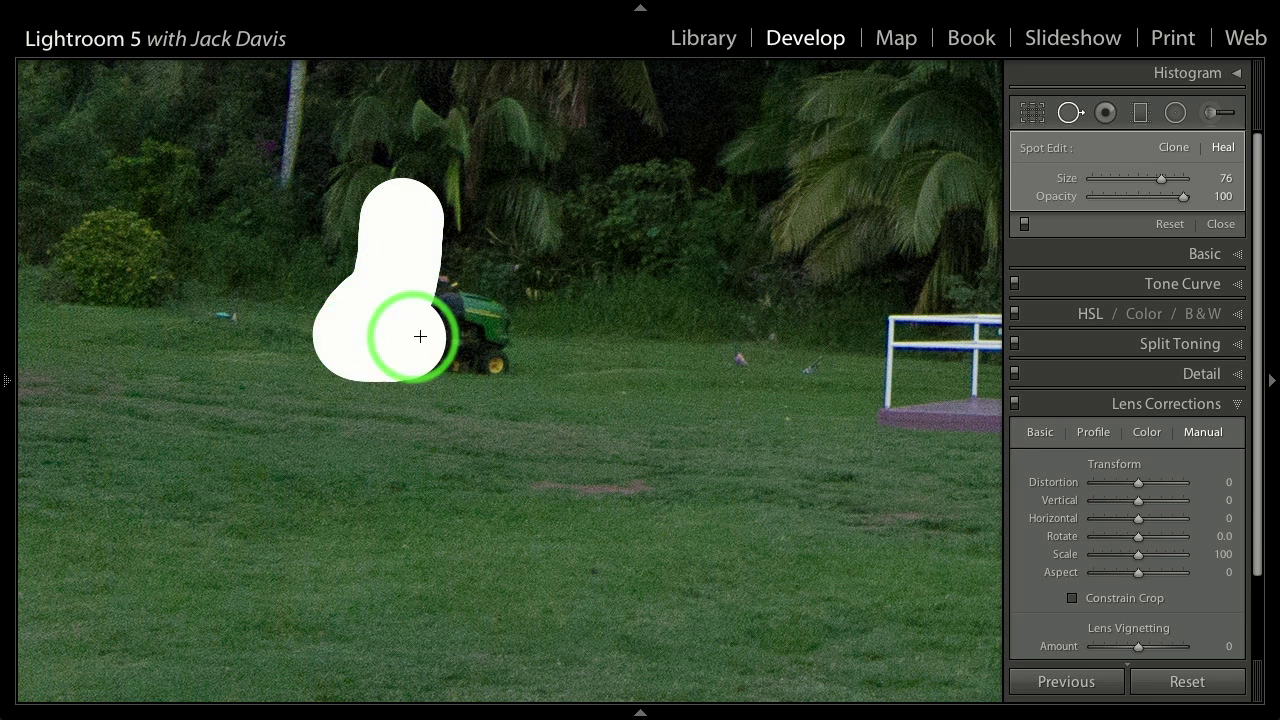
drag(445, 285, 445, 285)
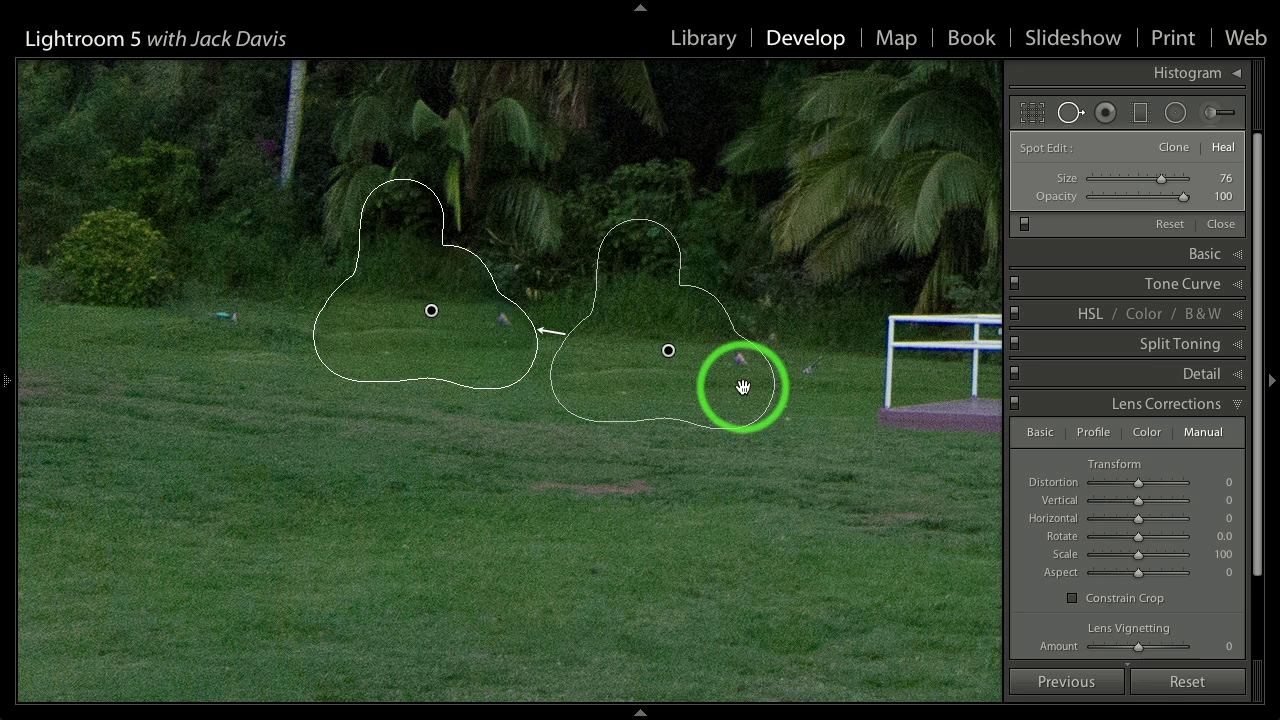
- Move the mower heal's source onto clean lawn at the far left
drag(742, 387, 738, 370)
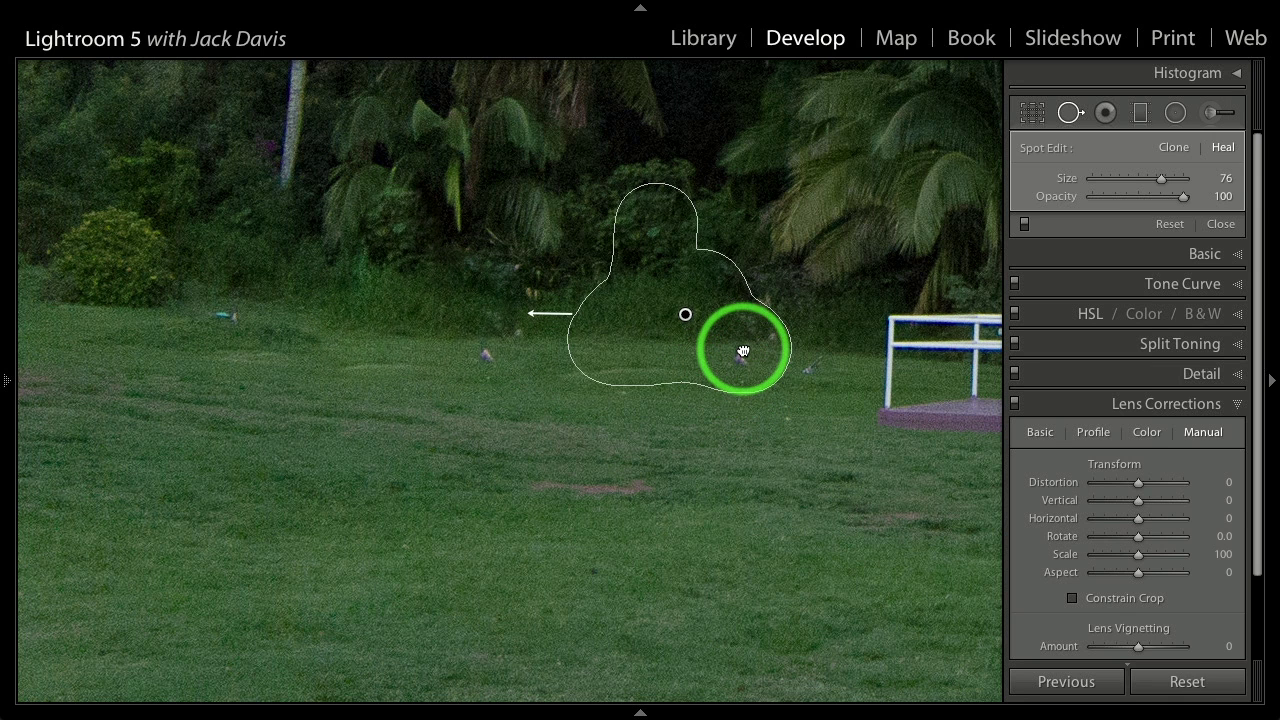
mouse_move(738, 370)
mouse_down()
mouse_move(720, 353)
mouse_move(557, 363)
mouse_move(249, 346)
mouse_move(163, 334)
mouse_move(161, 321)
mouse_move(163, 344)
mouse_up()
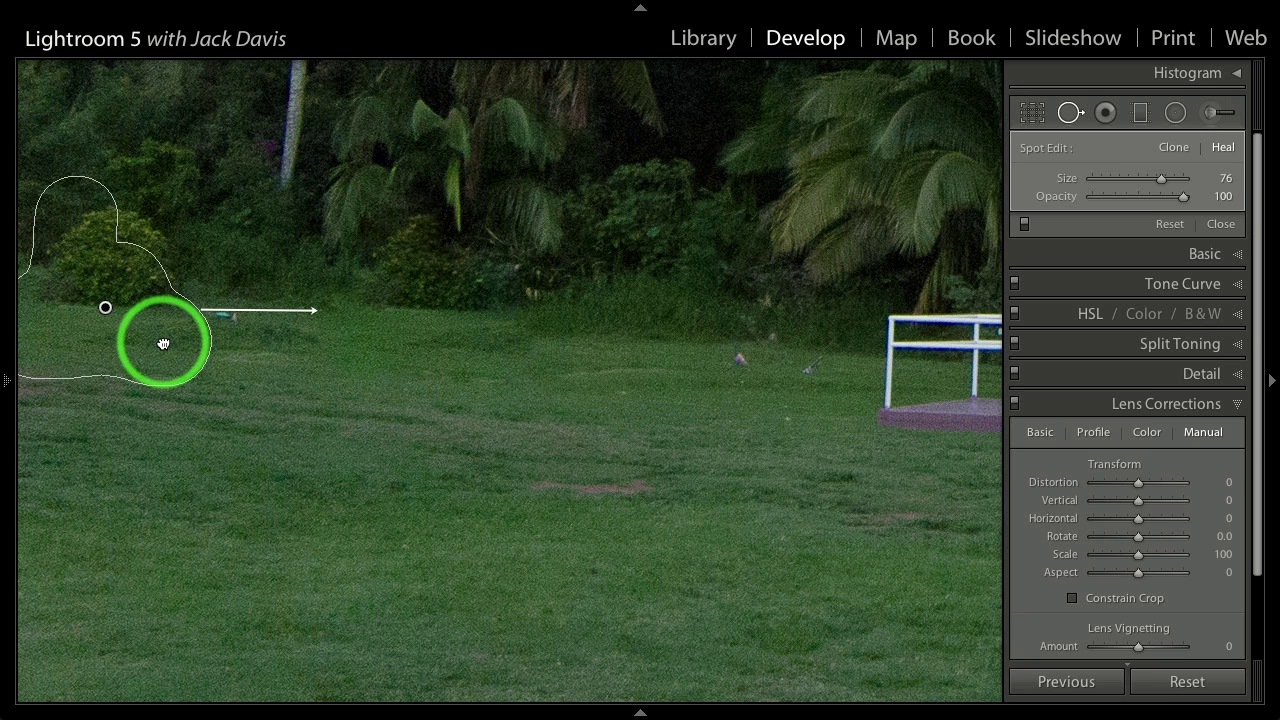
drag(163, 344, 163, 344)
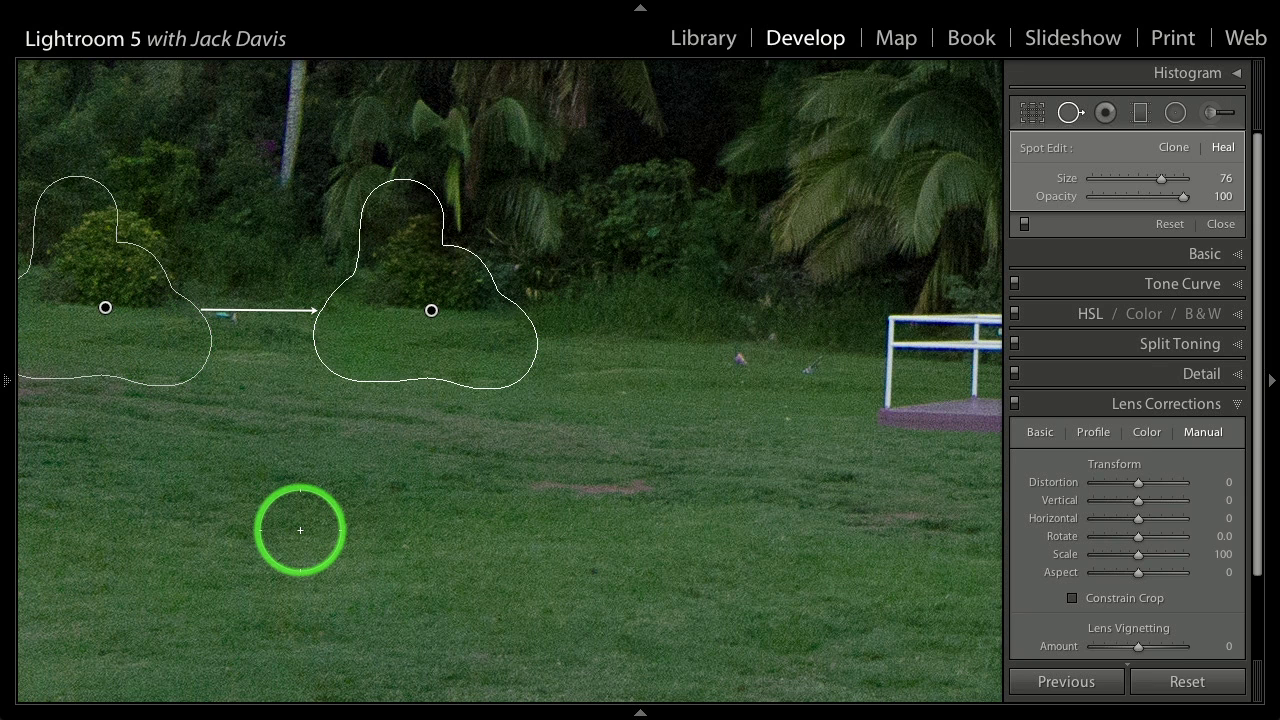
- Delete the stray spot and cycle the mower heal's source with / until it uses lawn to the right
key(Delete)
key(slash)
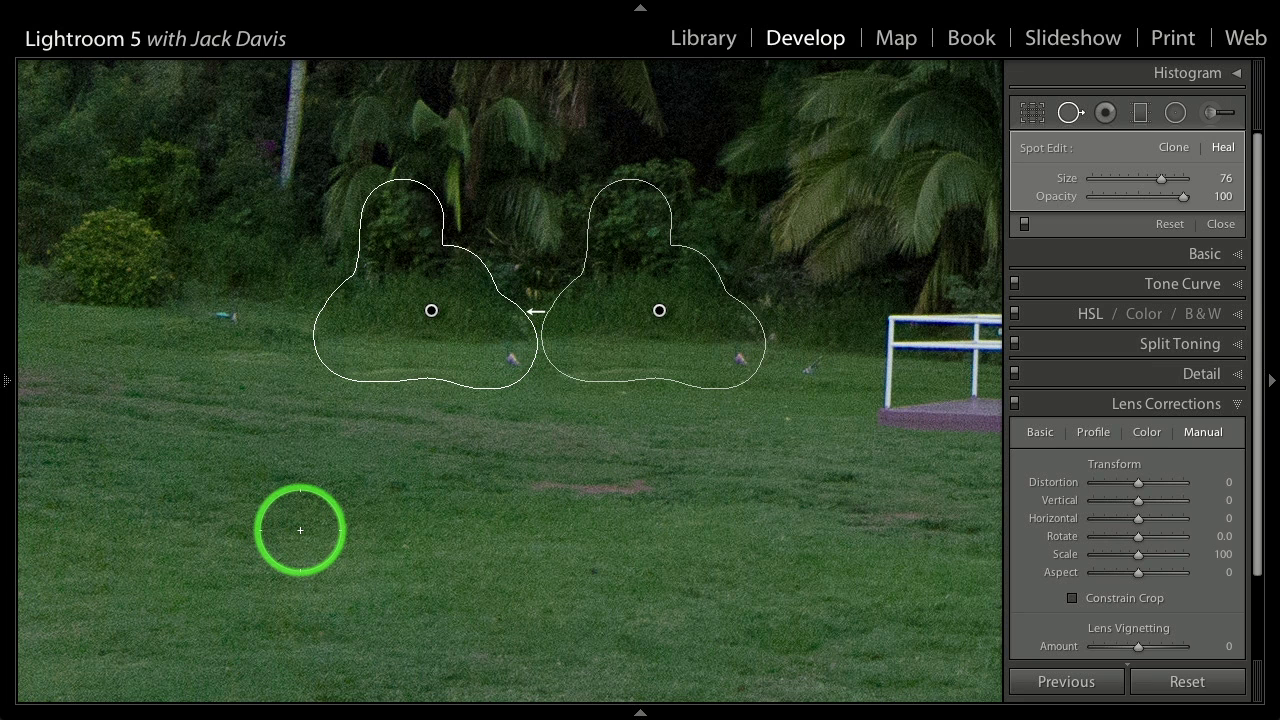
key(slash)
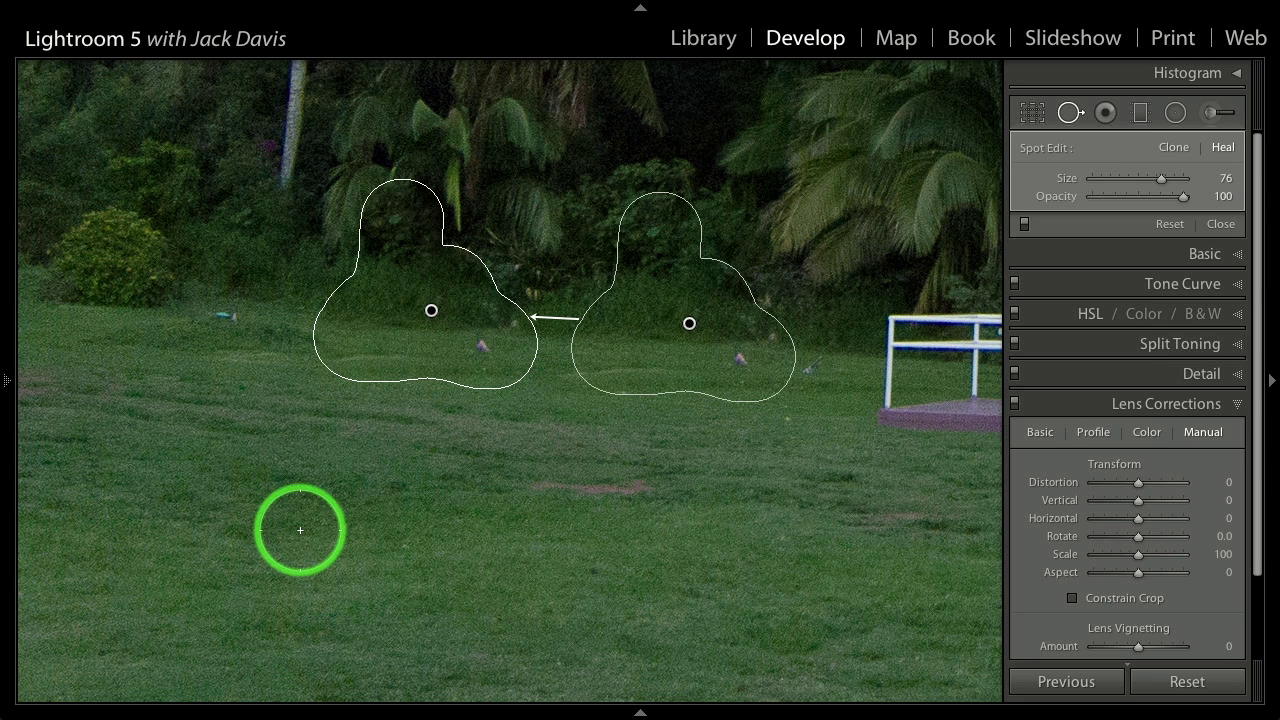
key(slash)
key(slash)
key(slash)
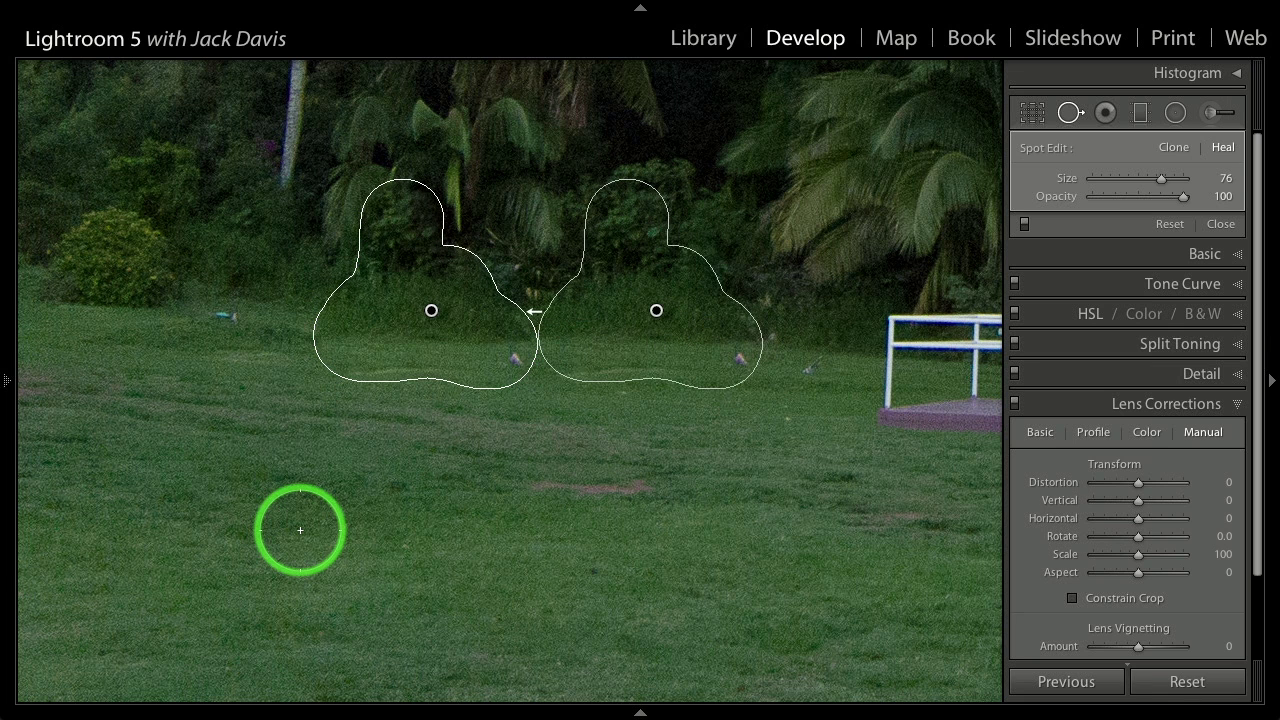
key(slash)
key(slash)
key(slash)
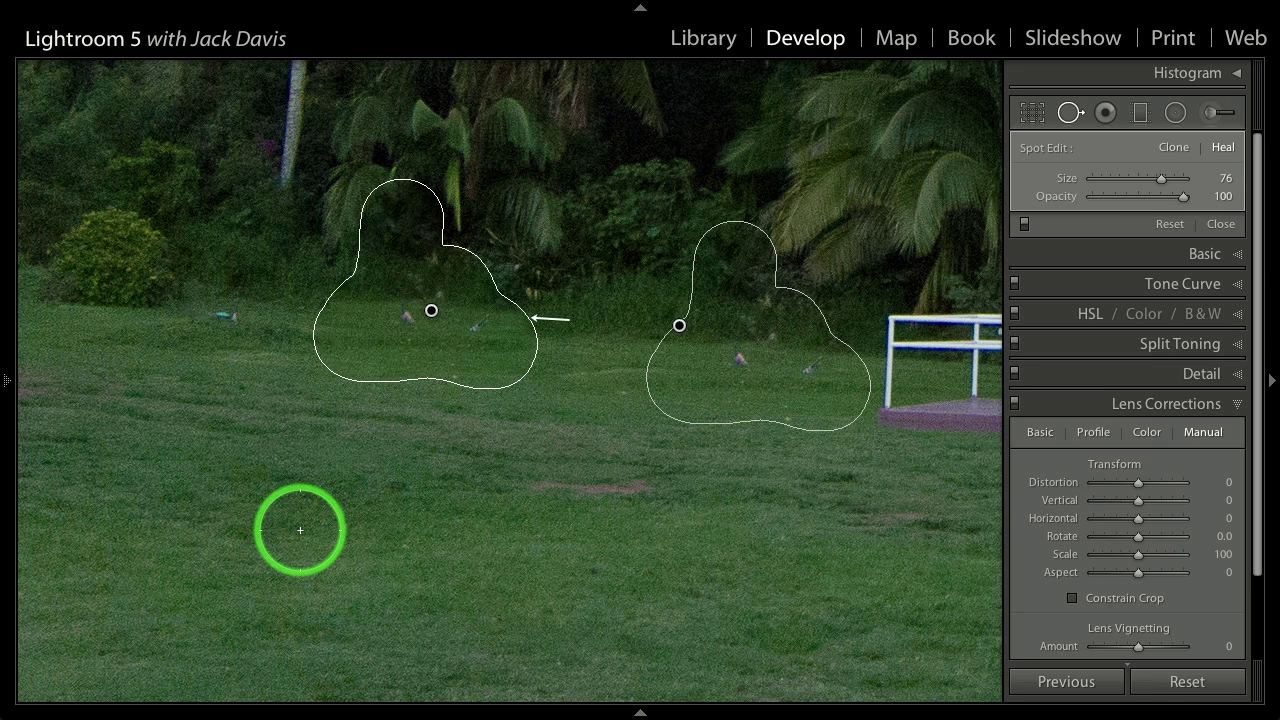
key(slash)
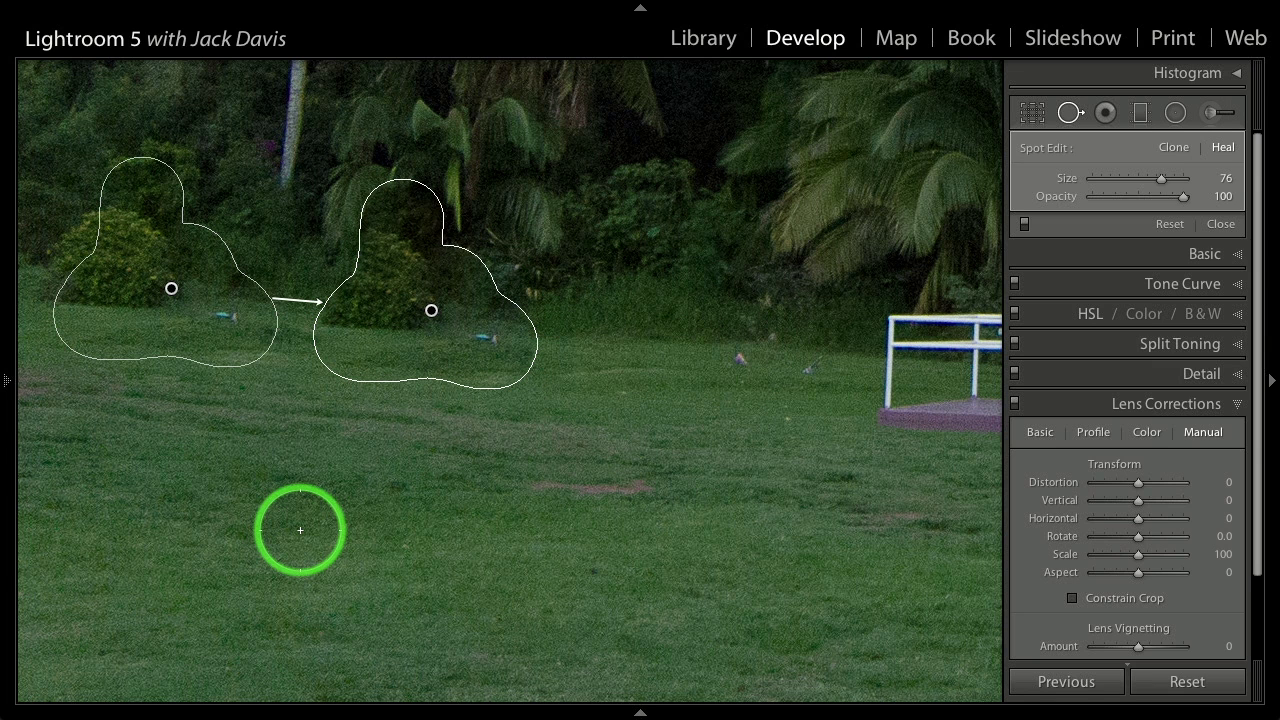
key(slash)
key(slash)
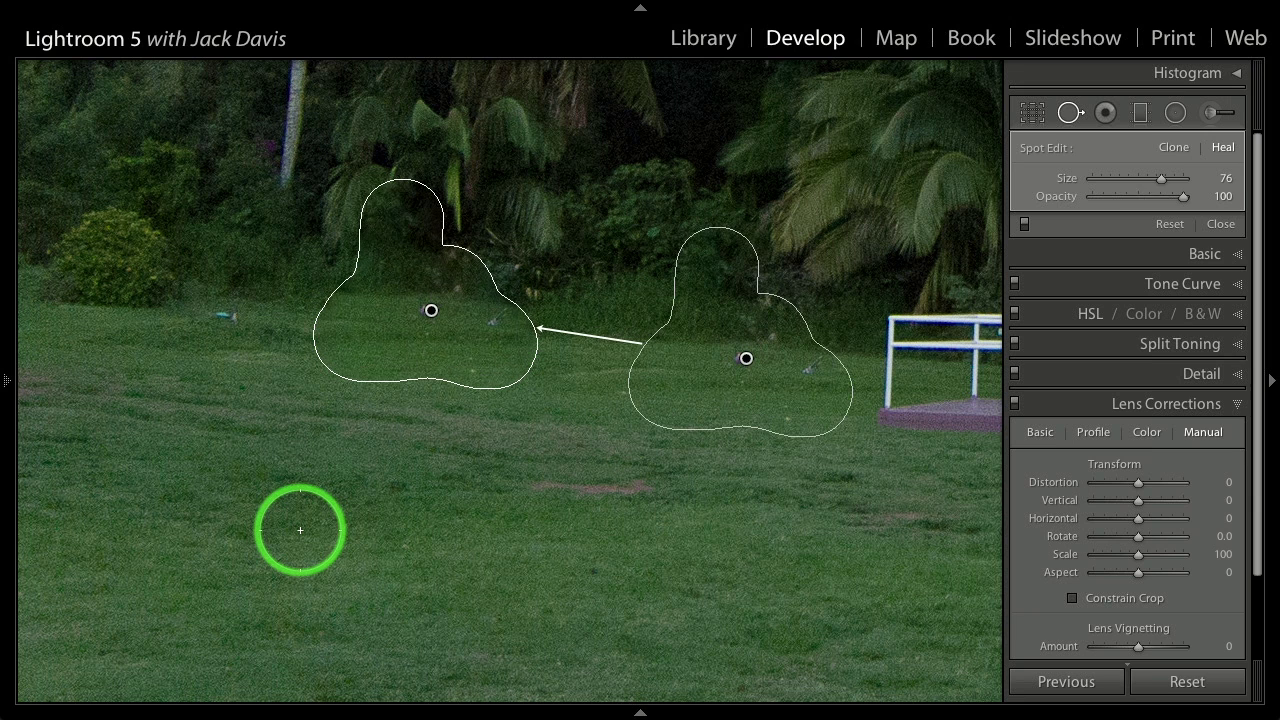
key(slash)
key(slash)
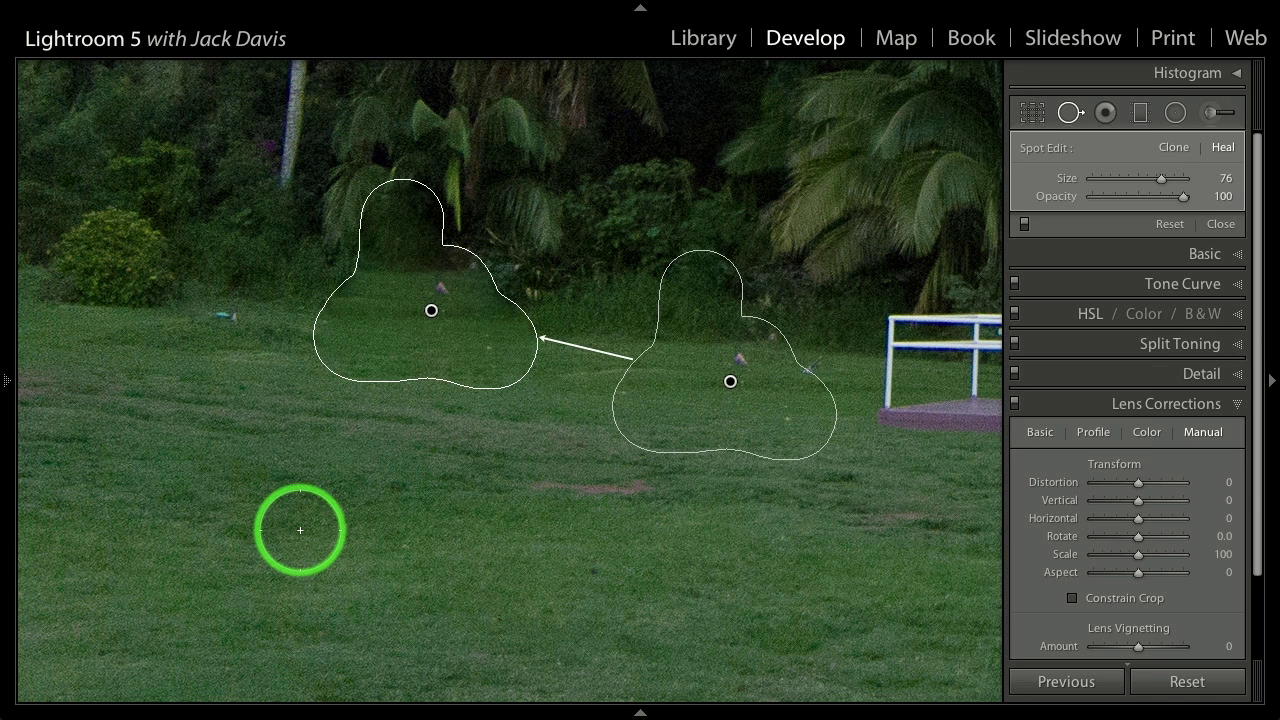
key(slash)
key(slash)
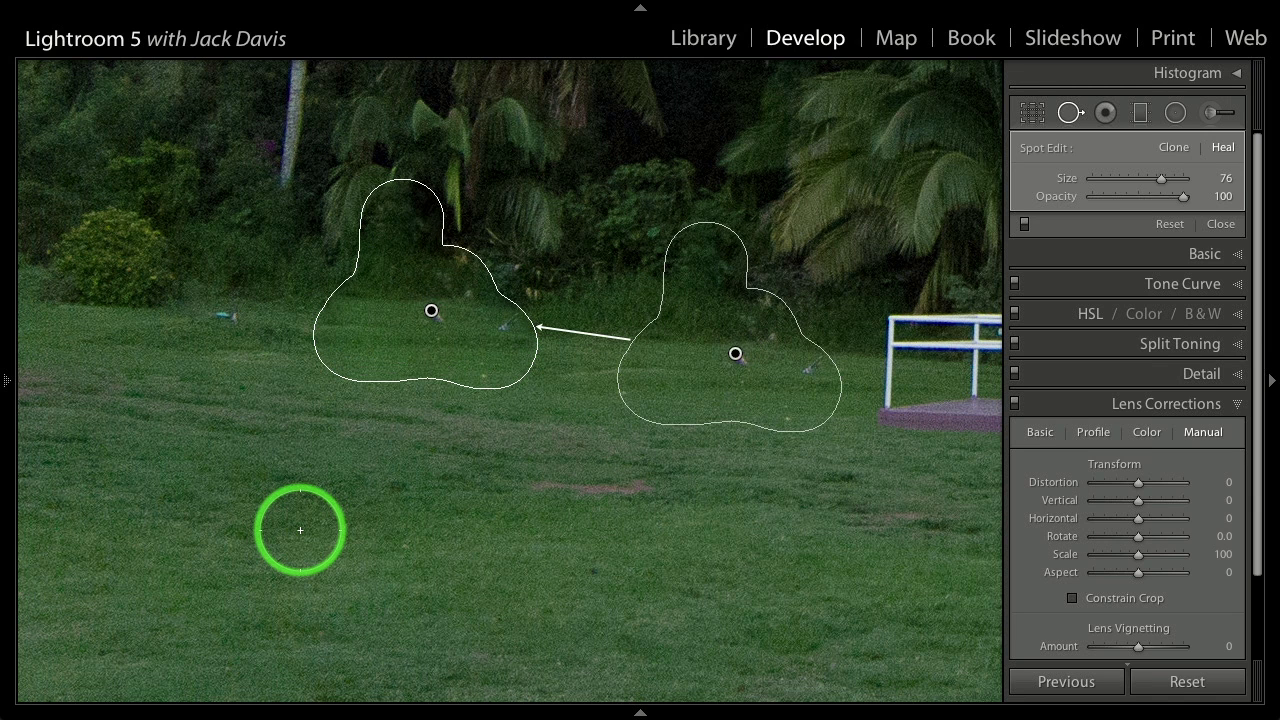
key(slash)
key(slash)
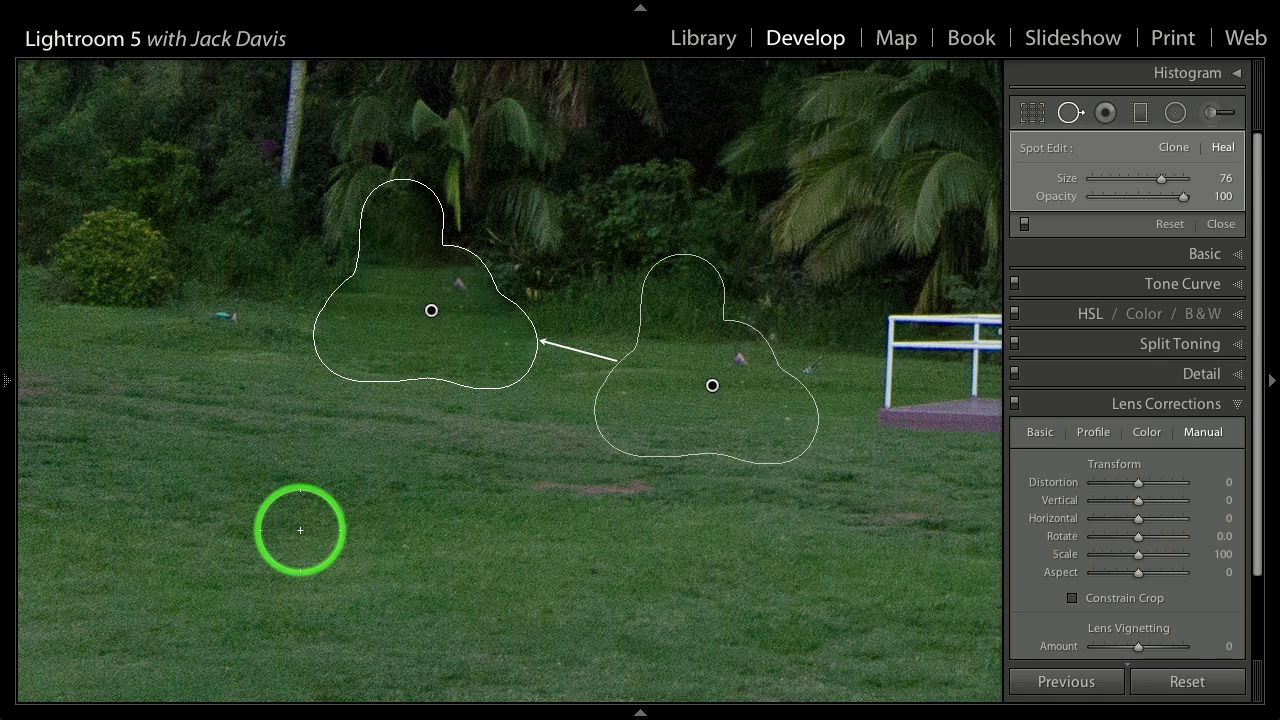
key(slash)
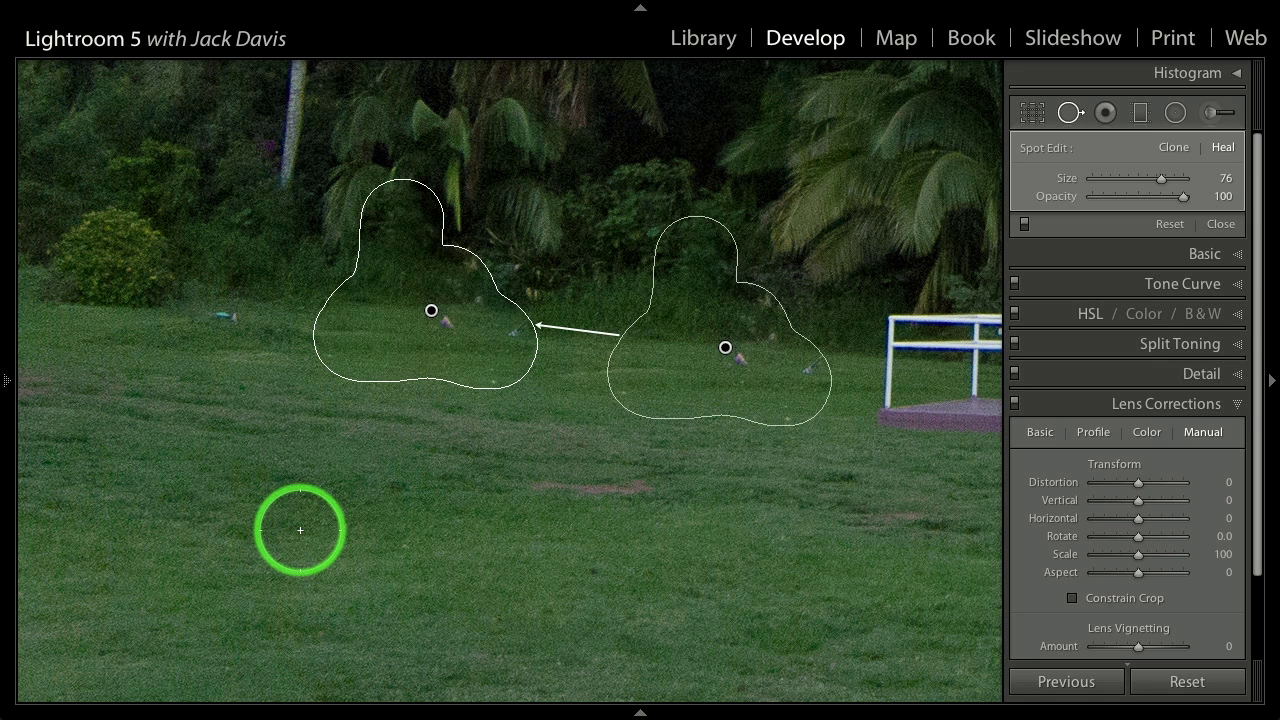
- Undo an accidental lower-left heal spot and shift the blob spot's source to other grass
click(288, 538)
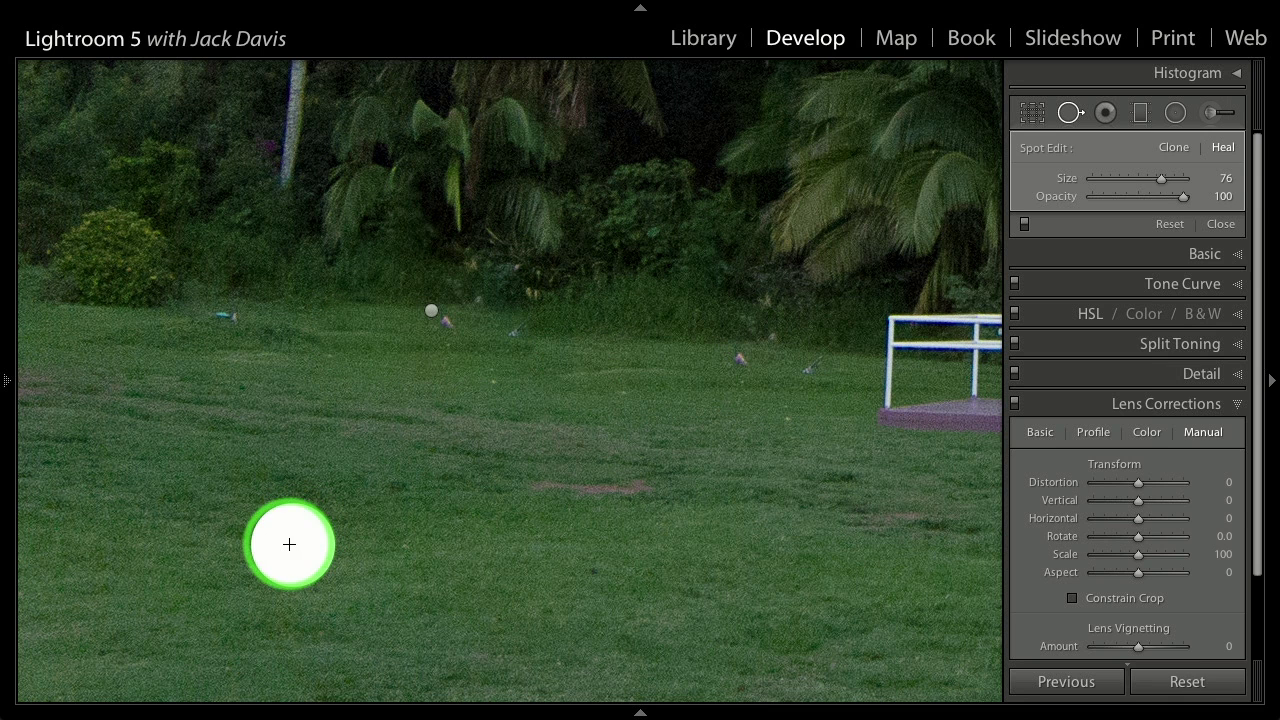
key(ctrl+z)
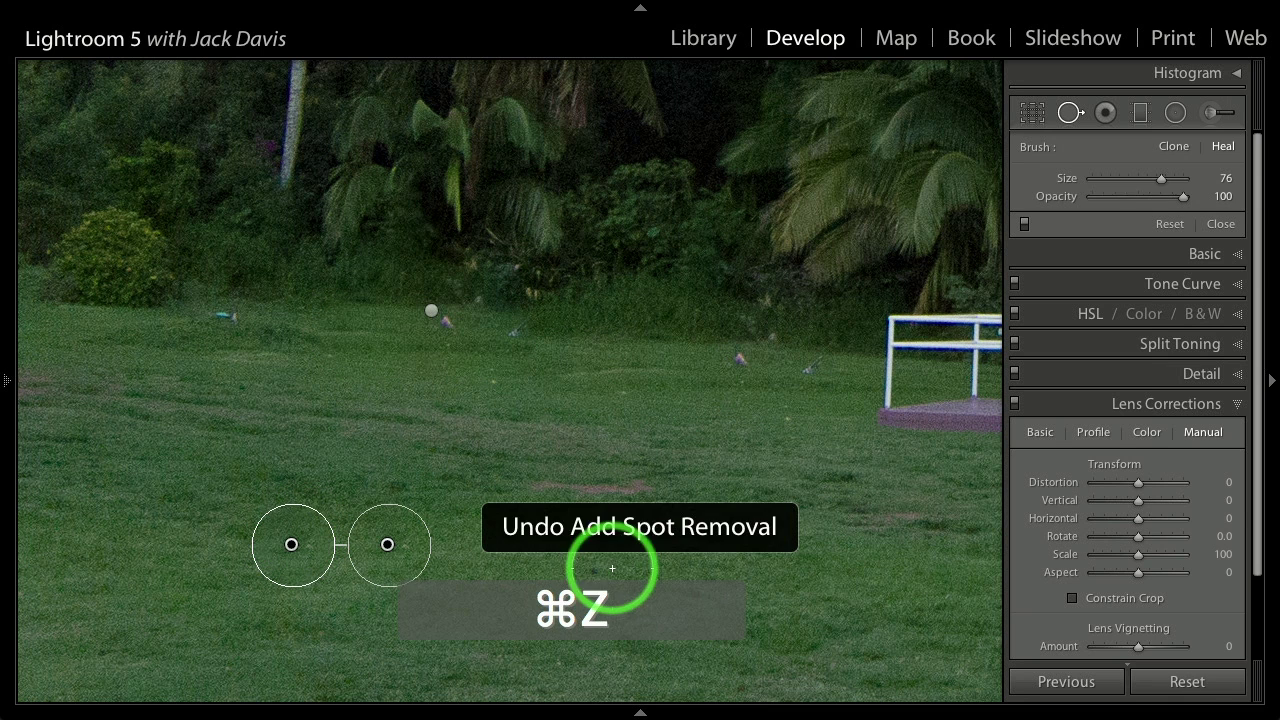
click(431, 311)
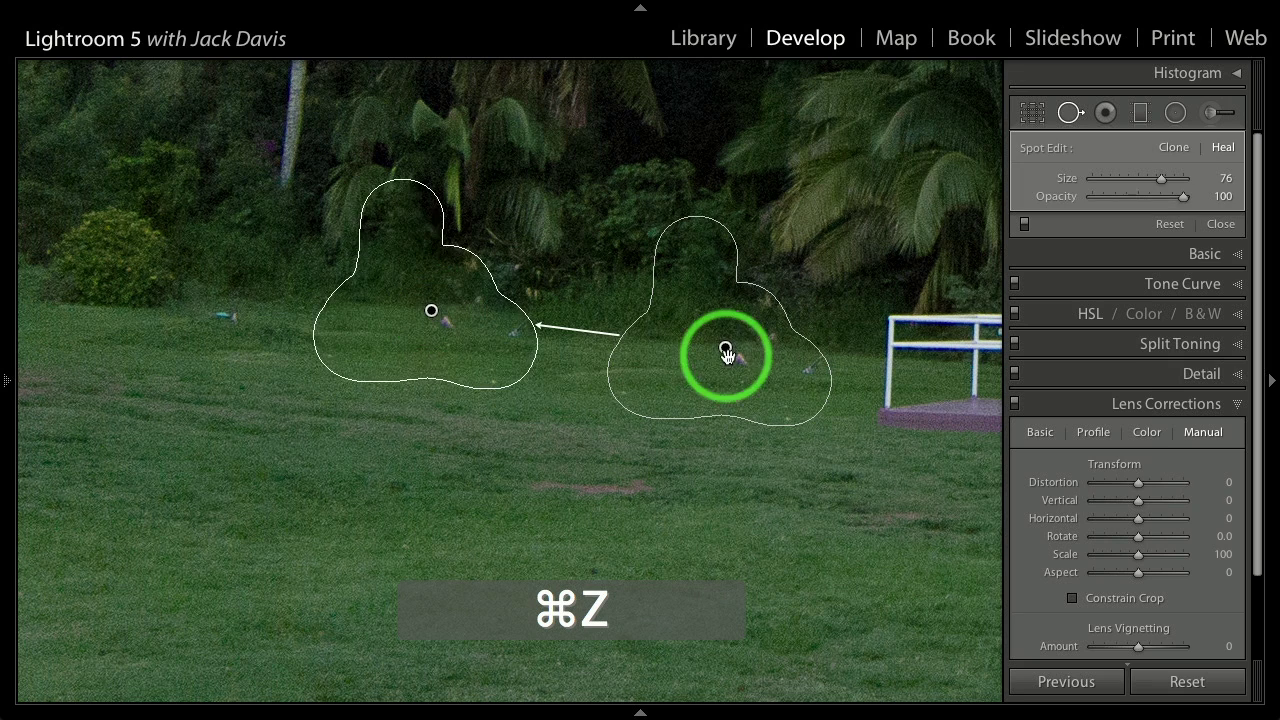
mouse_move(729, 357)
mouse_down()
mouse_move(706, 371)
mouse_move(630, 360)
mouse_move(651, 346)
mouse_up()
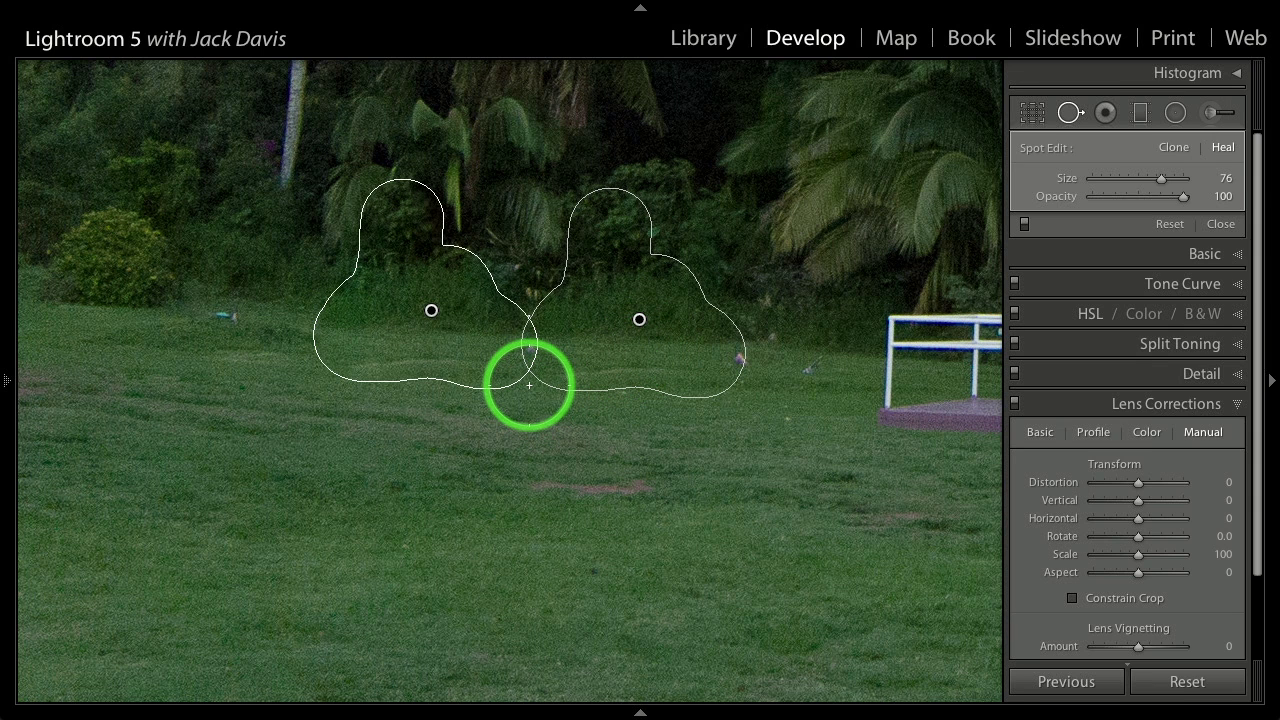
- Heal the small mark in the middle of the lawn
click(530, 368)
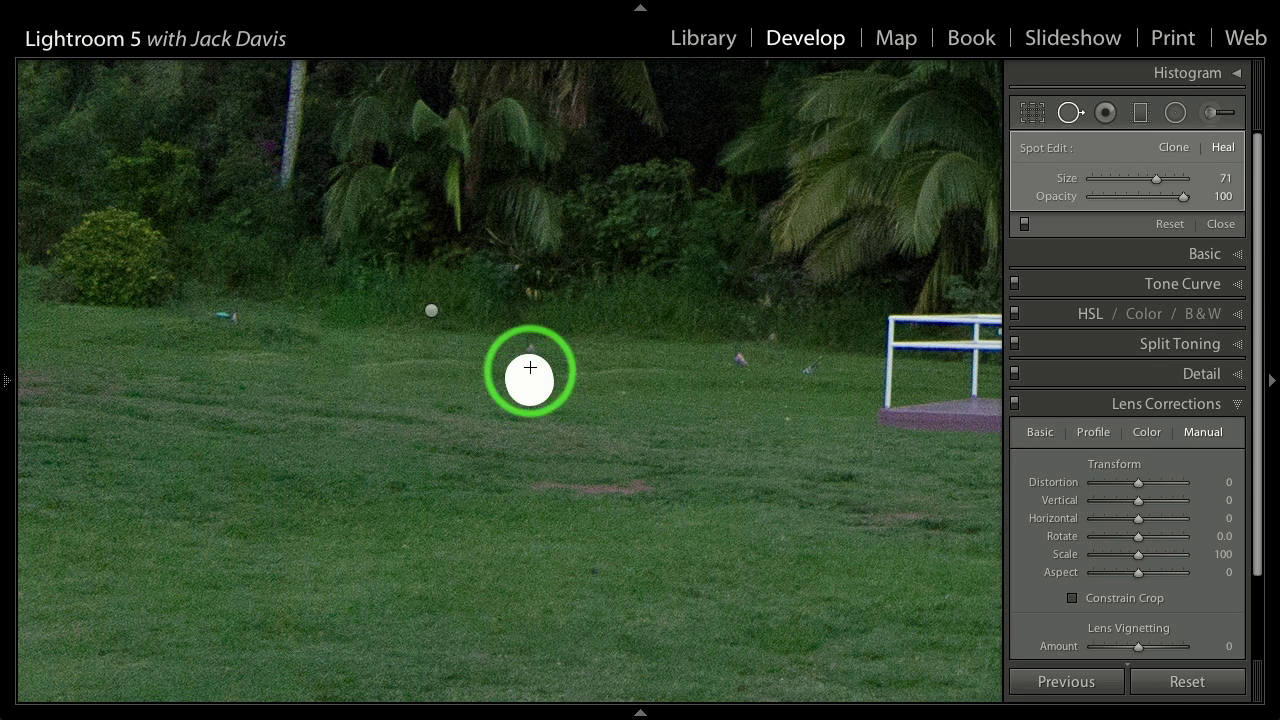
drag(530, 368, 528, 350)
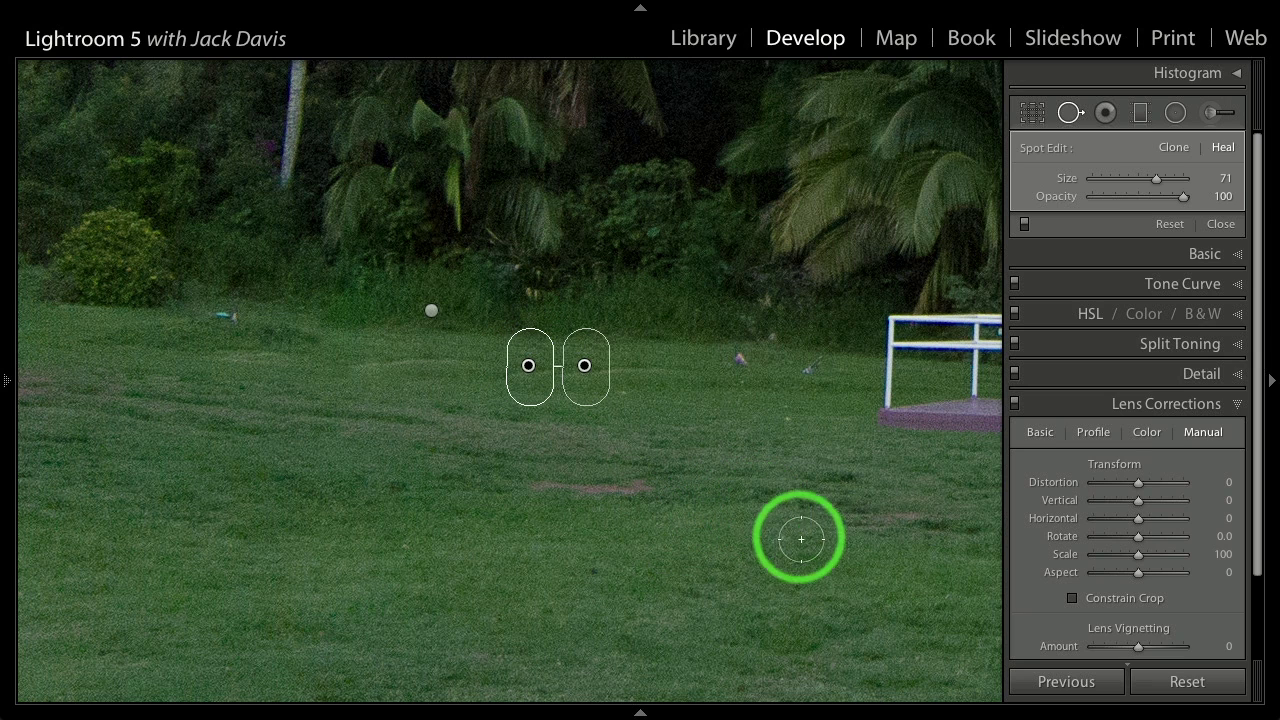
drag(801, 539, 257, 380)
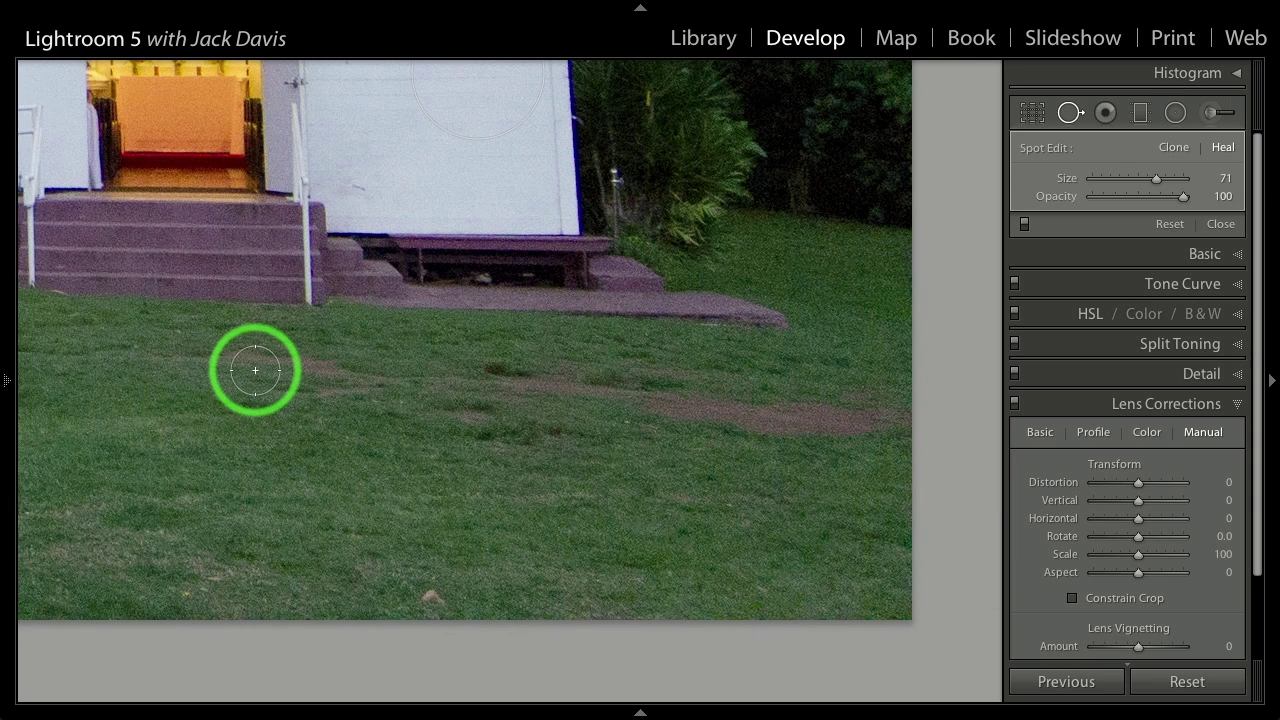
- Heal the dirt track below the steps with a straight Shift-click heal sourced from grass below
scroll(255, 370, up, 4)
scroll(255, 370, up, 2)
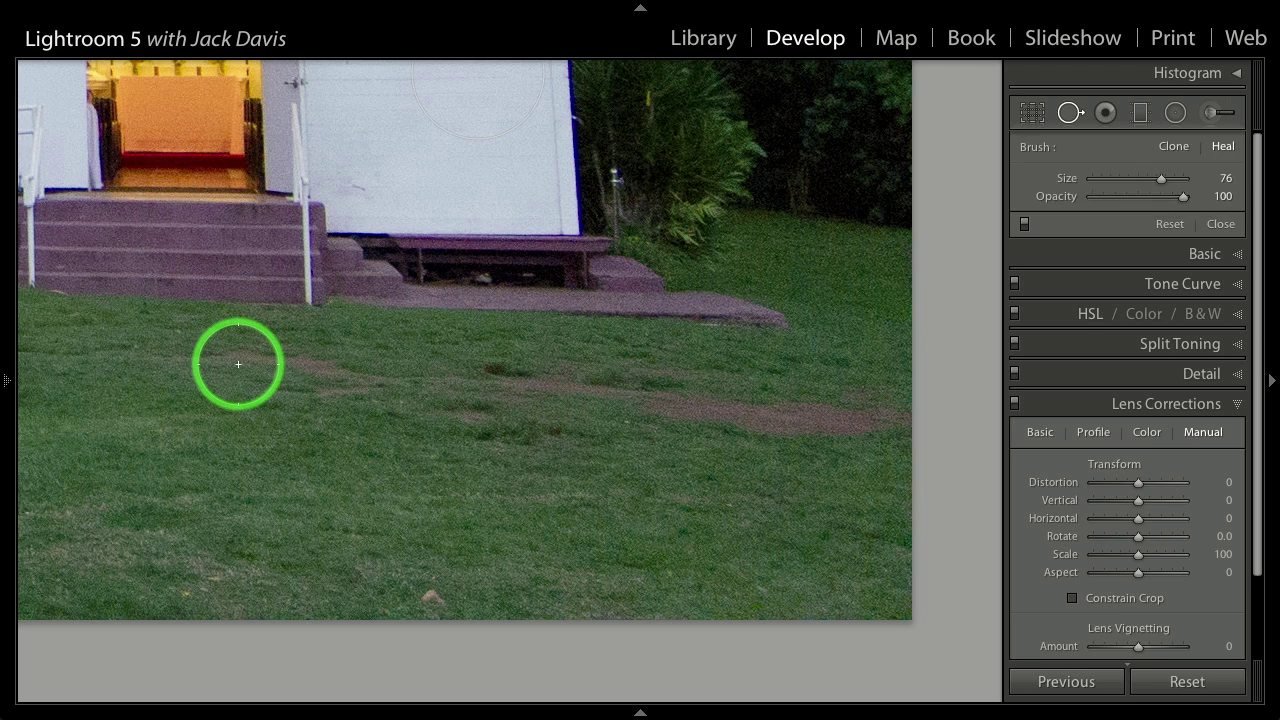
click(237, 363)
mouse_move(237, 363)
mouse_down()
mouse_move(230, 473)
mouse_move(219, 473)
mouse_up()
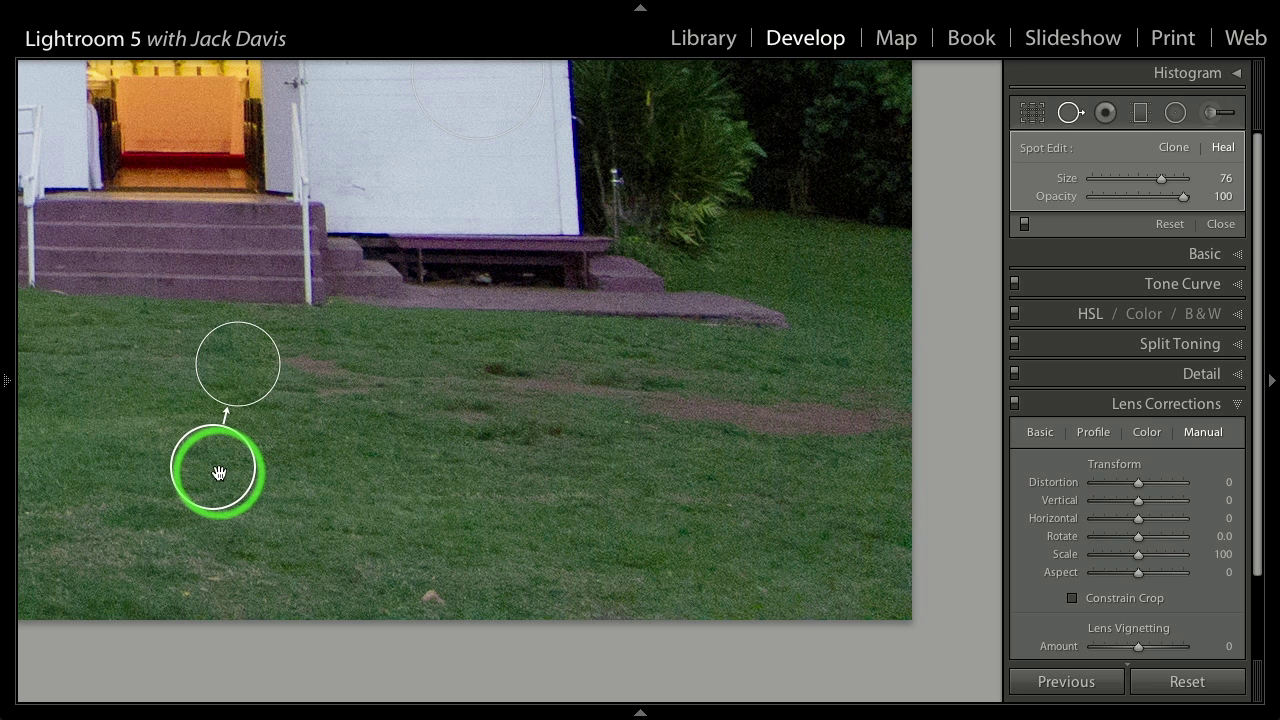
key(shift)
shift+click(881, 427)
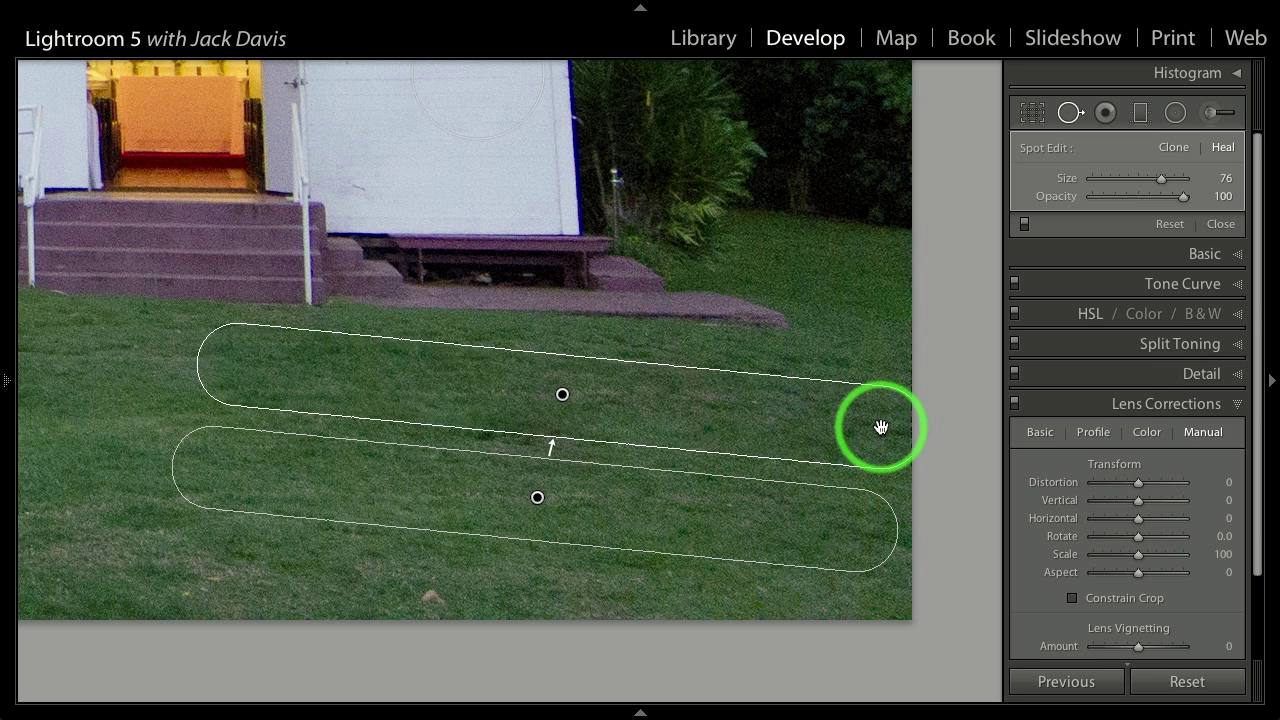
mouse_move(748, 514)
mouse_down()
mouse_move(733, 541)
mouse_move(703, 529)
mouse_up()
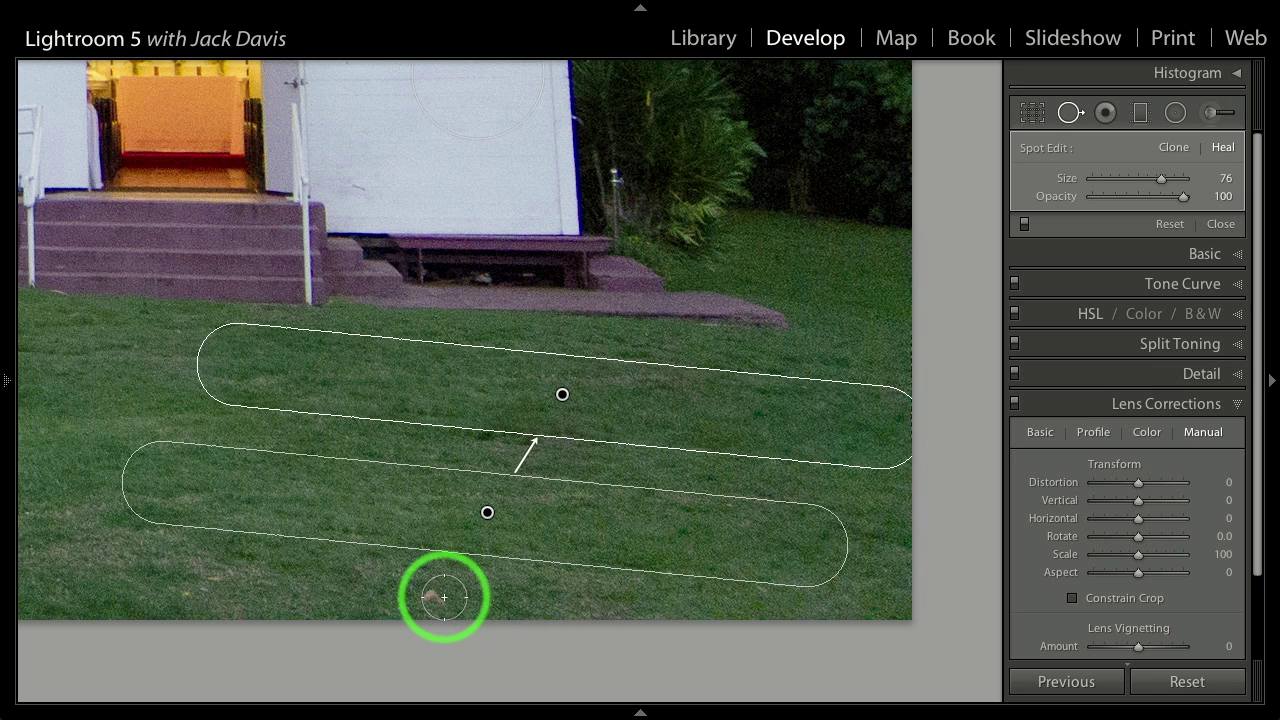
drag(443, 595, 433, 597)
- Heal the debris near the bottom edge and the left and right brown patches
drag(577, 486, 965, 476)
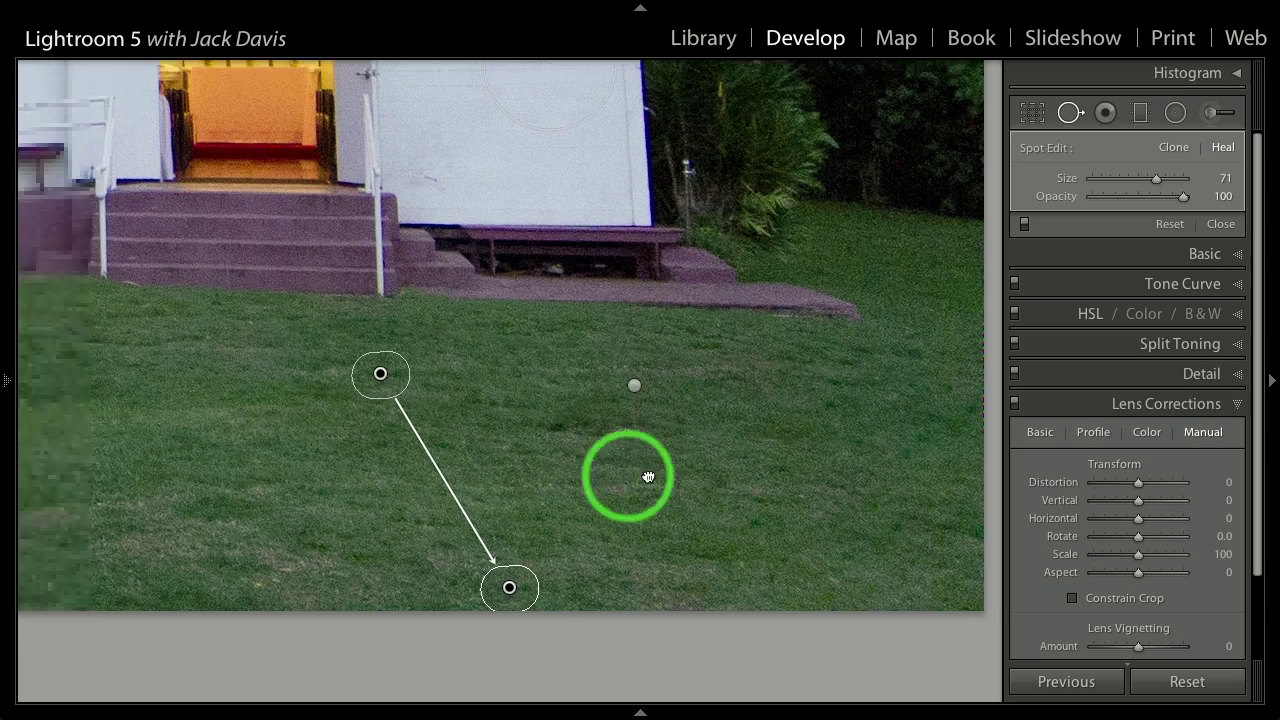
drag(463, 523, 1166, 531)
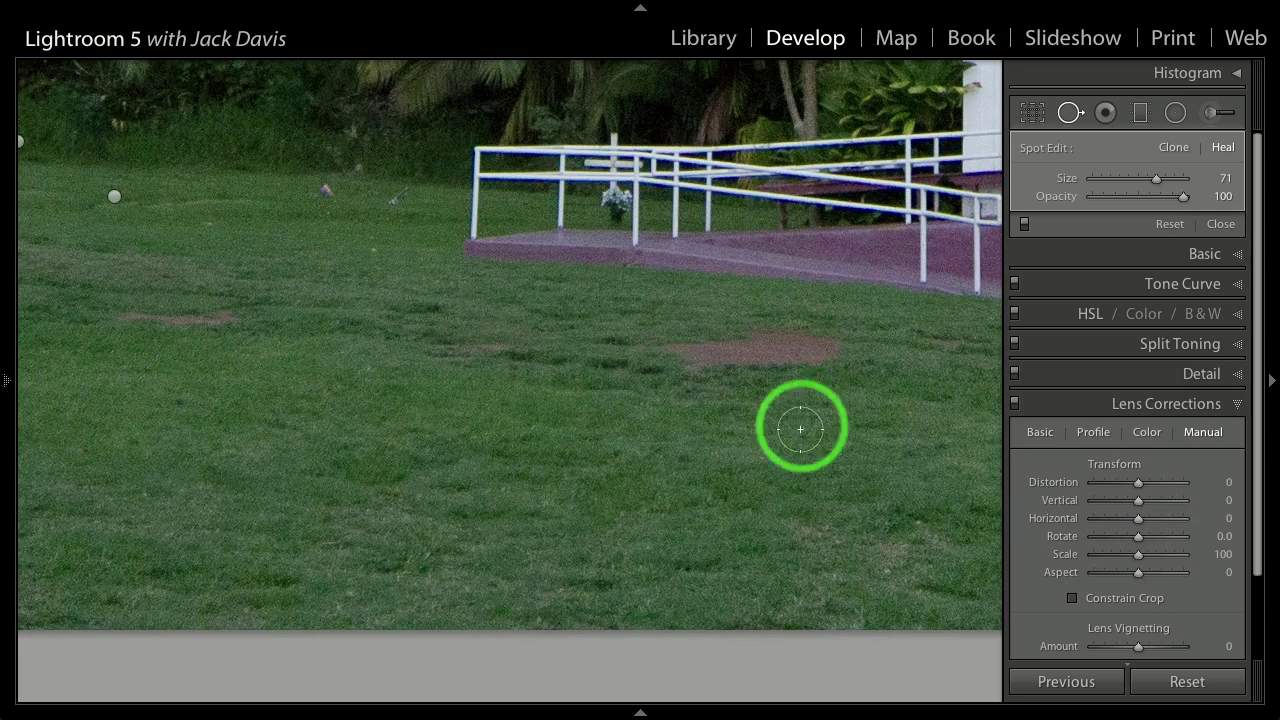
drag(827, 355, 479, 354)
drag(240, 308, 138, 322)
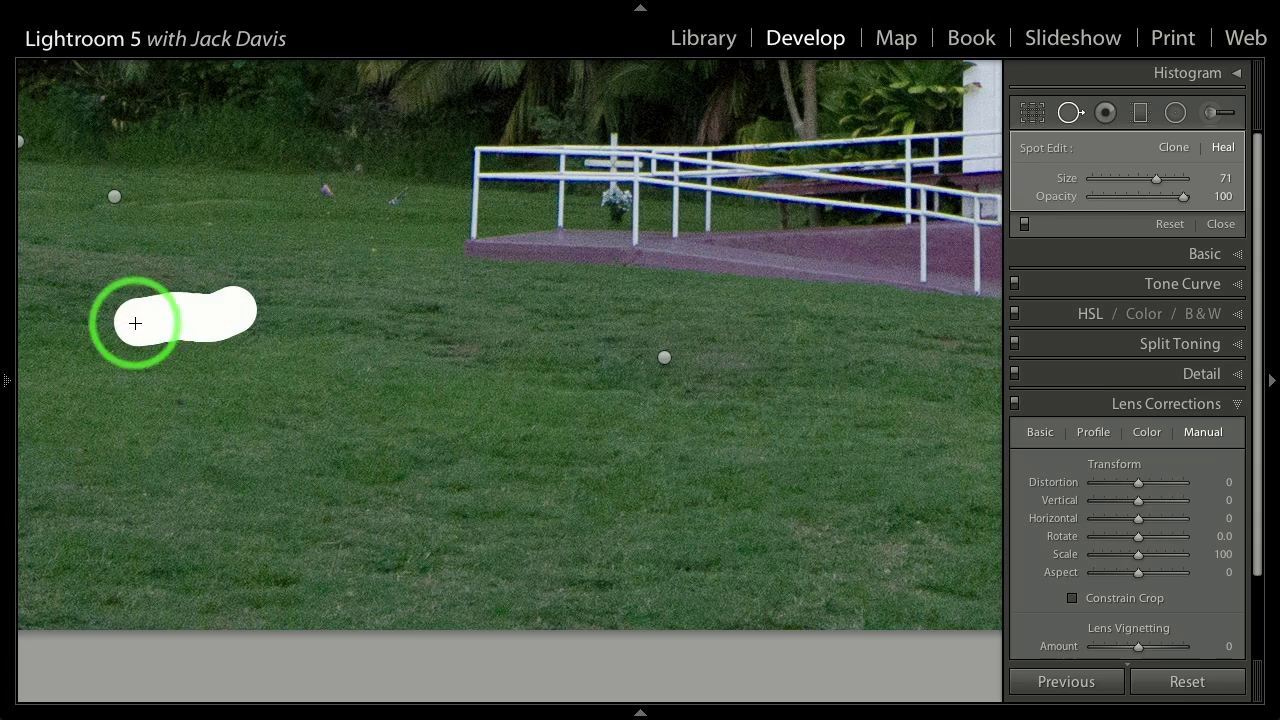
- Heal the long faint lawn track and three small bits of debris near the railing
drag(400, 408, 782, 455)
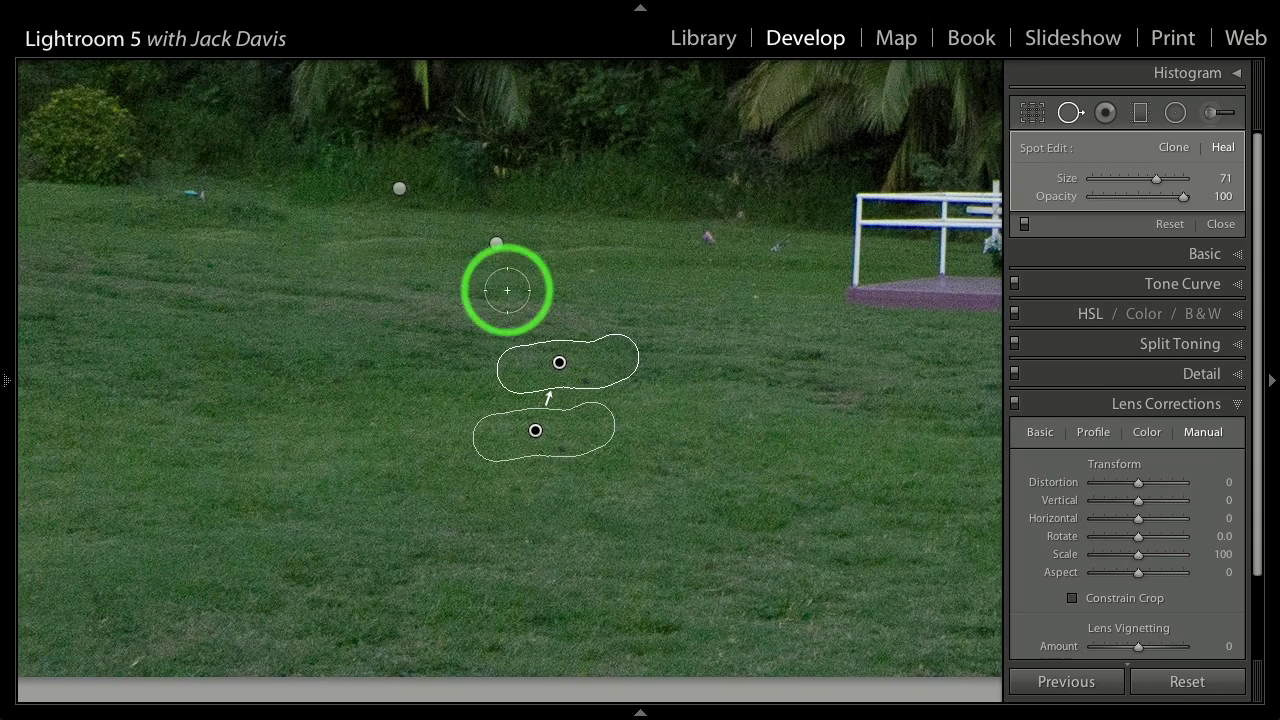
drag(565, 317, 34, 282)
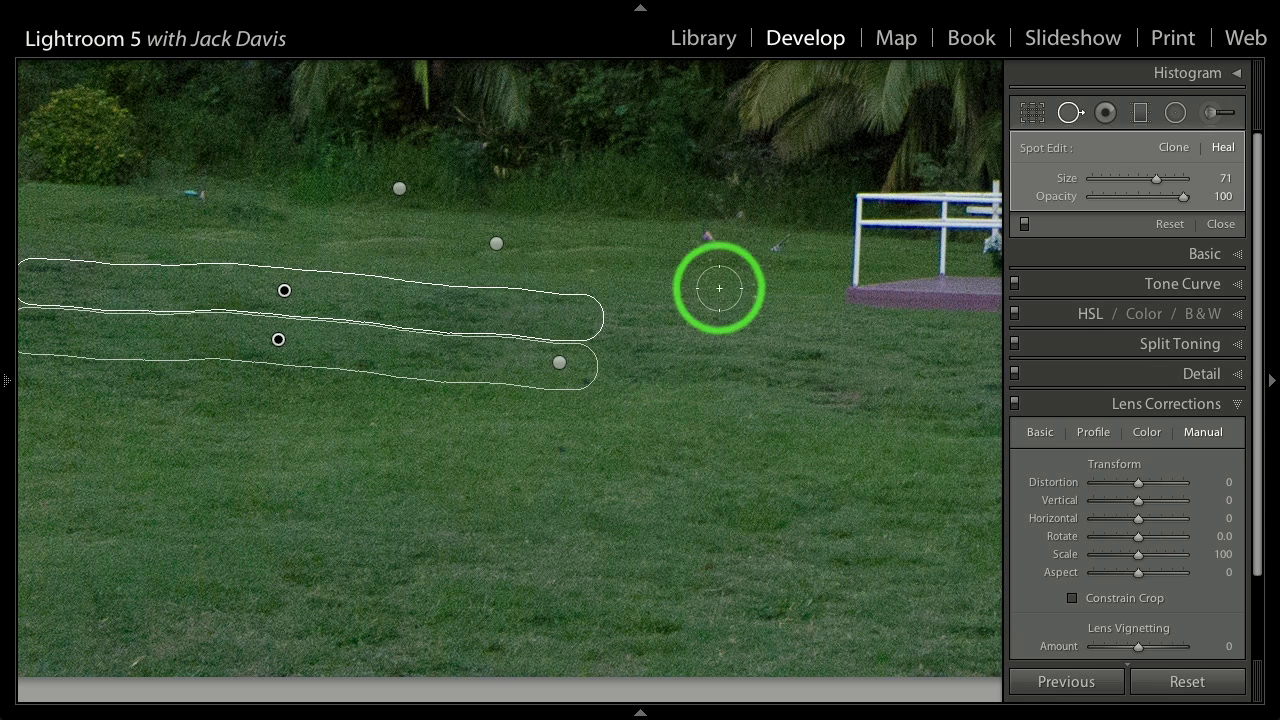
click(713, 245)
click(782, 244)
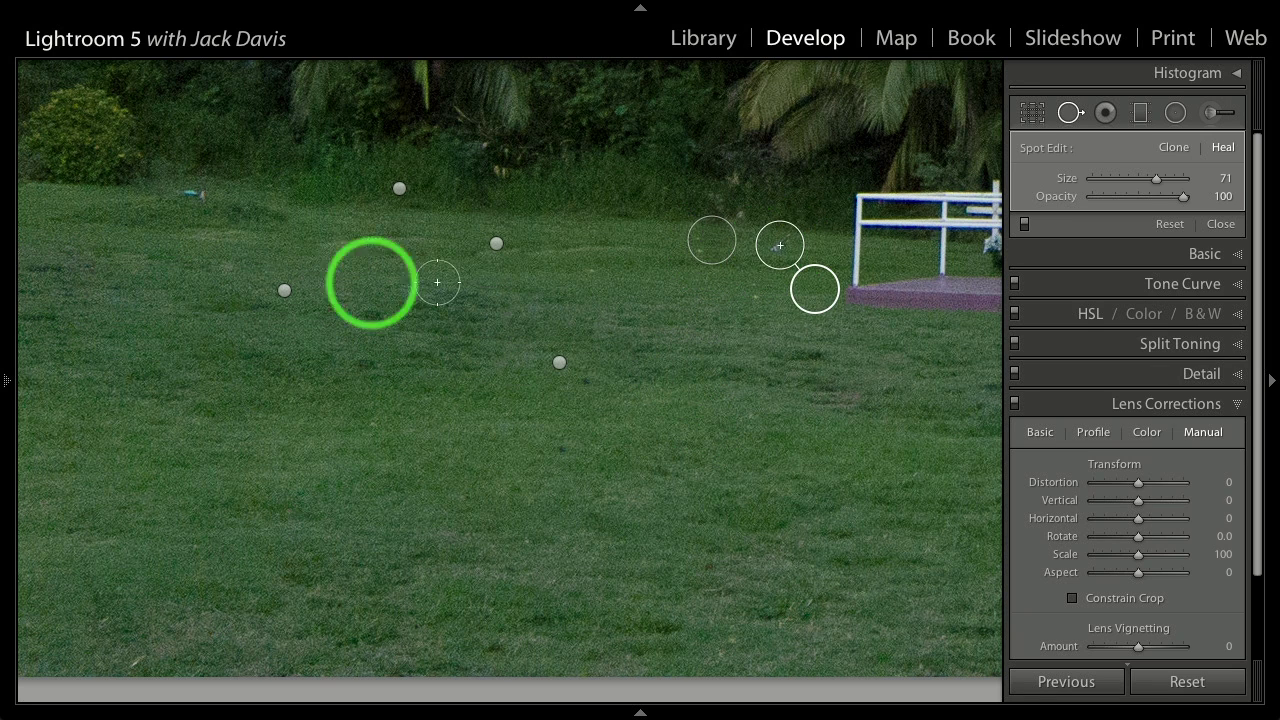
click(191, 194)
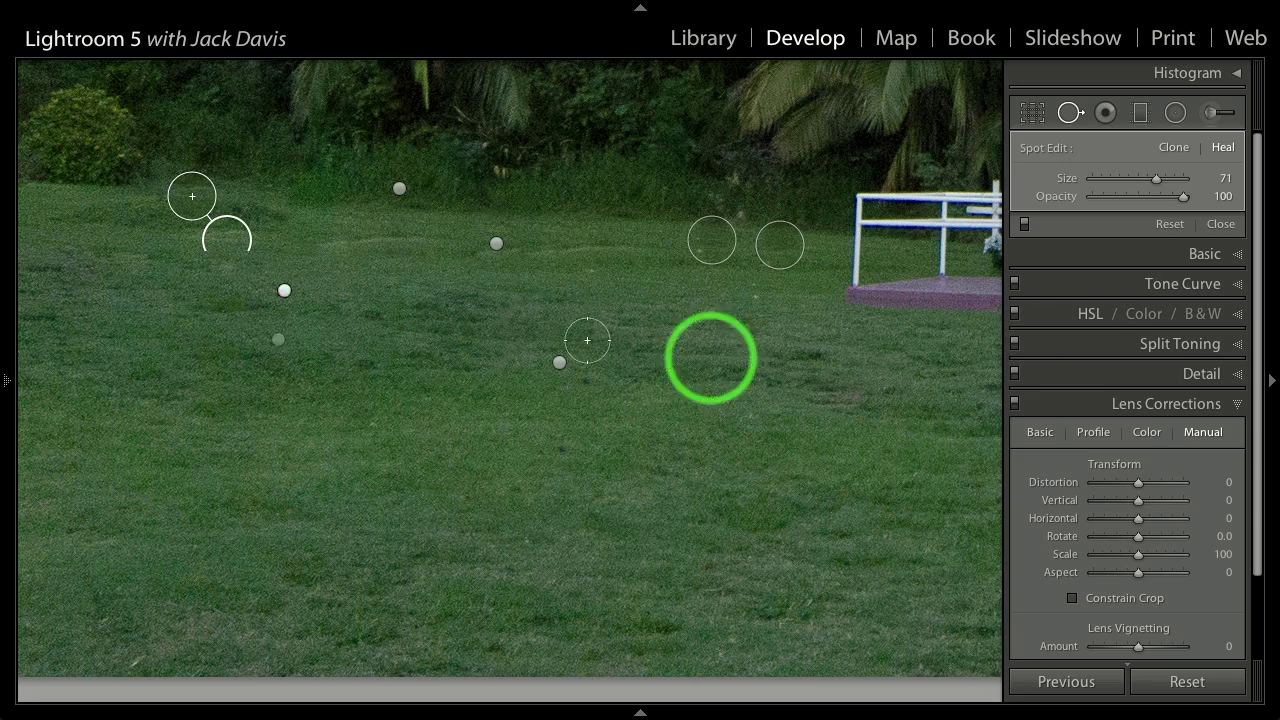